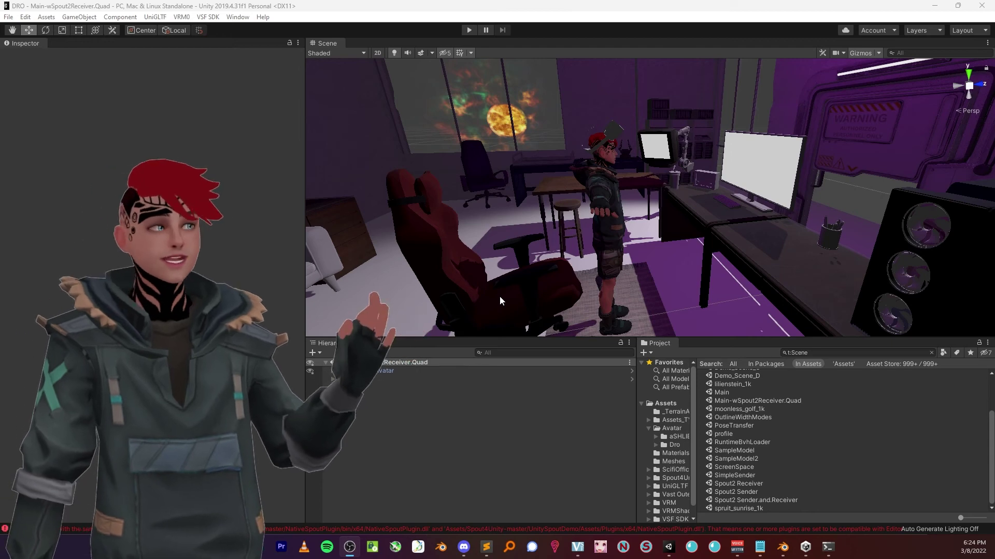
# - Bring up the K:\Plugins\Unity folder of downloaded unitypackage files over the editor
pyautogui.hotkey('alt', 'Tab')
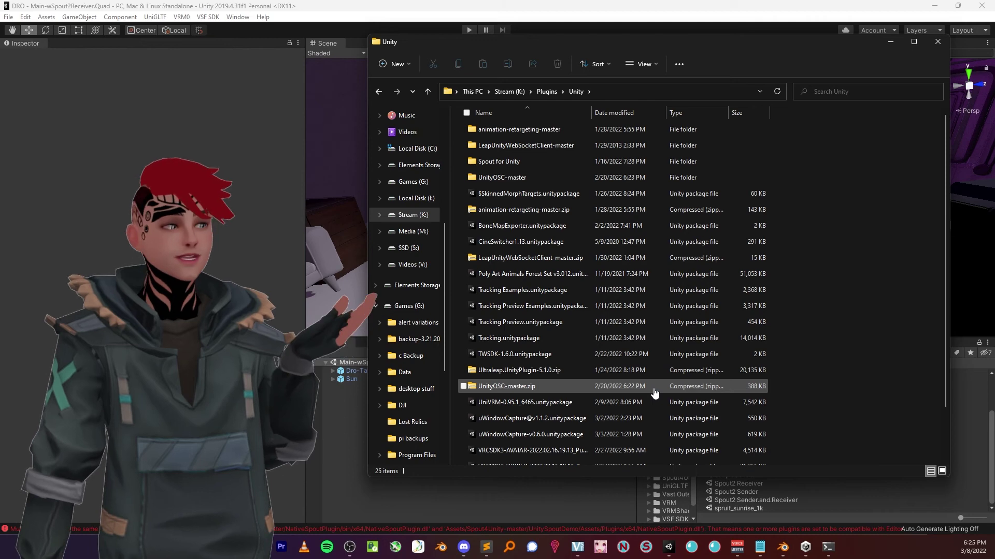
pyautogui.scroll(-2, 622, 422)
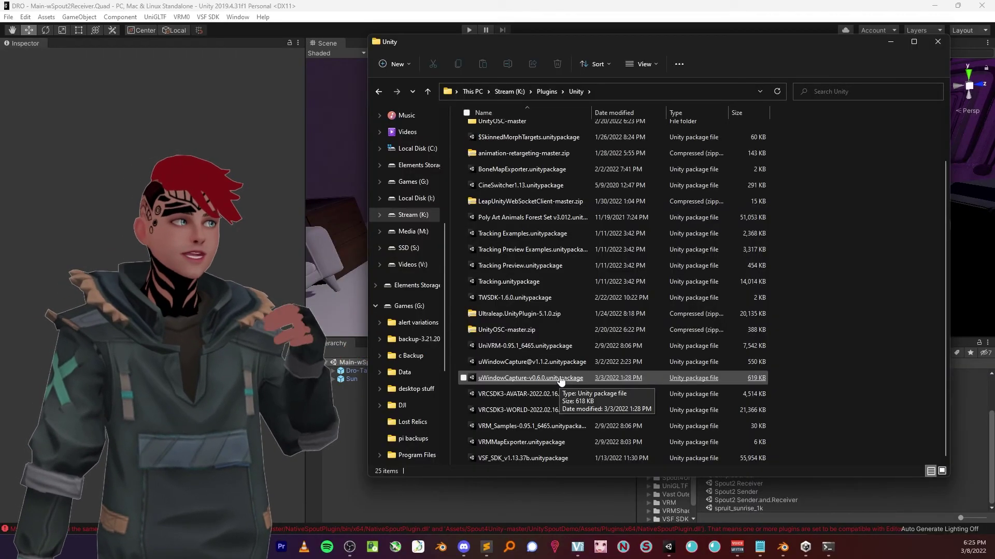
pyautogui.scroll(2, 560, 381)
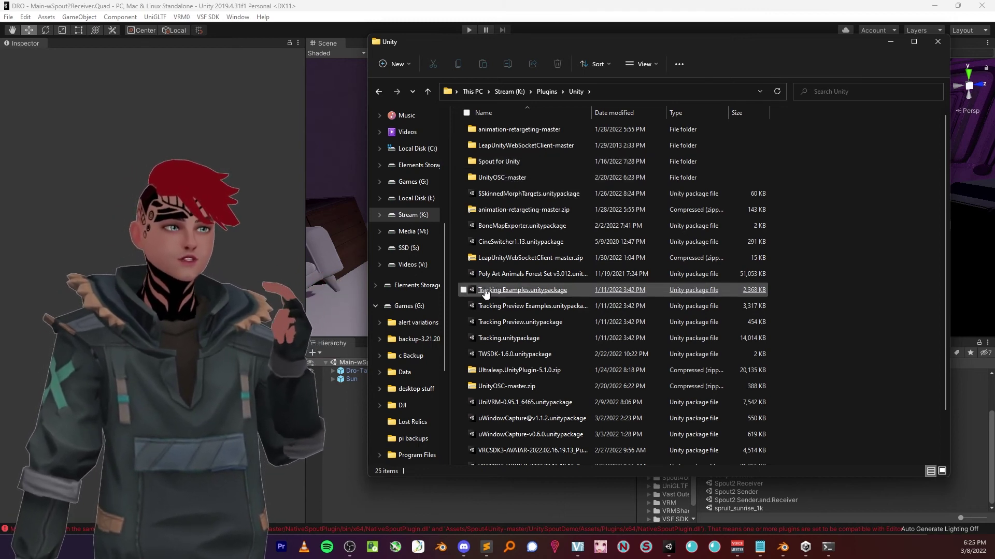
# - Return to Unity, select the desk's monitor quad, and play the office scene
pyautogui.click(334, 512)
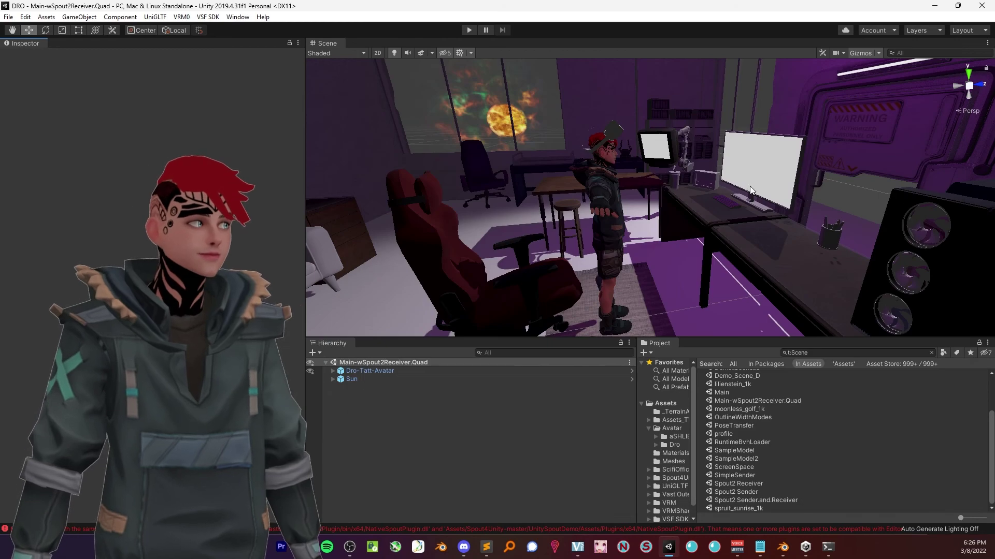
pyautogui.click(773, 169)
pyautogui.click(663, 150)
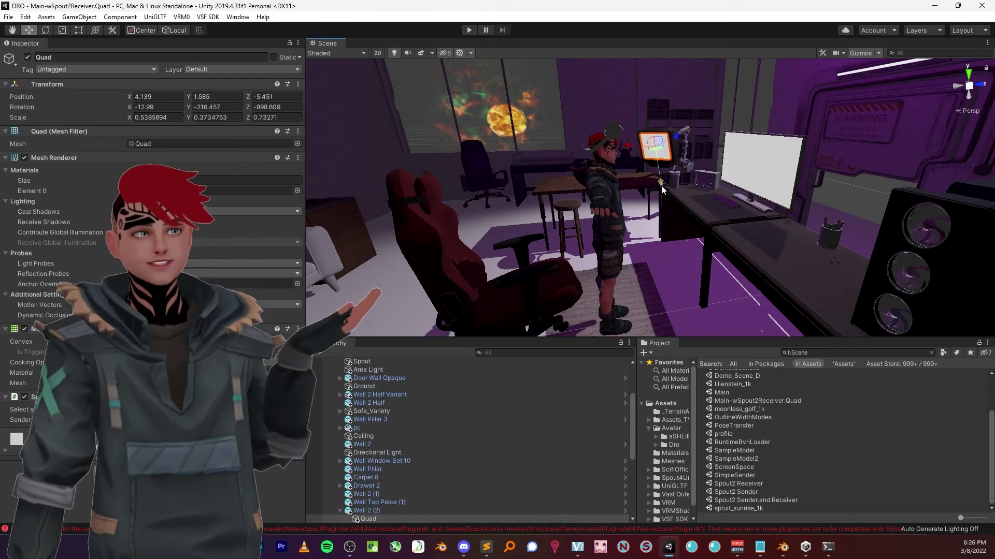
pyautogui.click(469, 29)
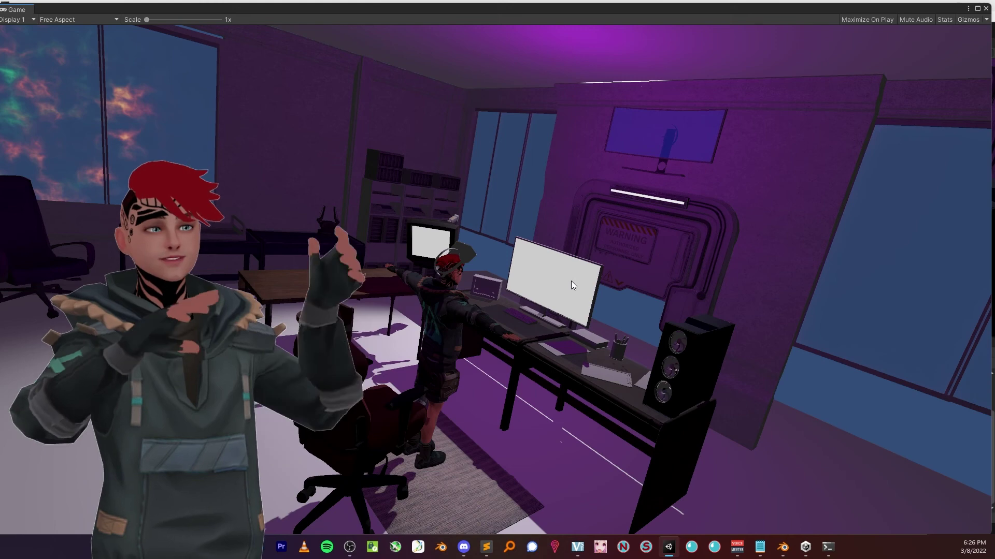
# - Exit play mode with Ctrl+P and zoom around the office scene in the Scene view
pyautogui.hotkey('ctrl', 'p')
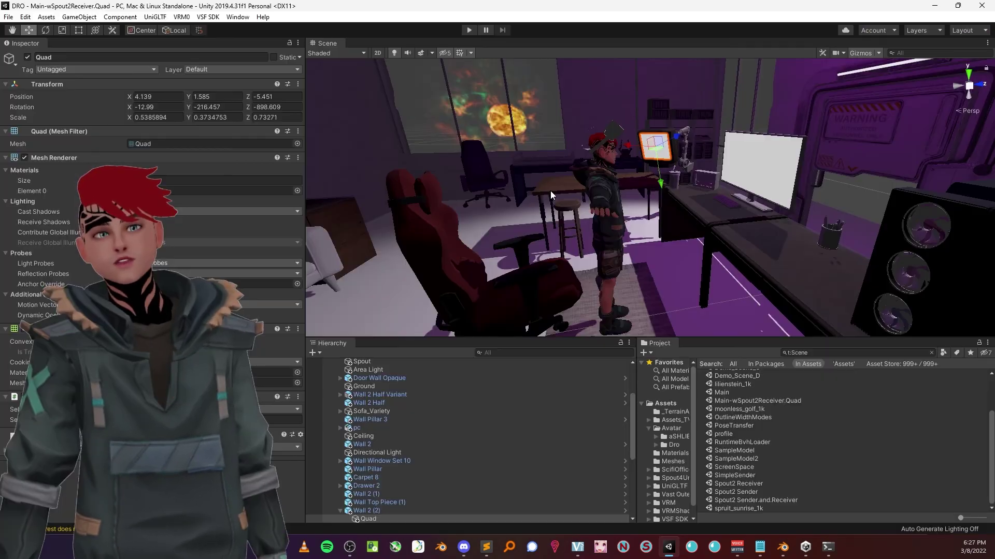
pyautogui.scroll(3, 547, 181)
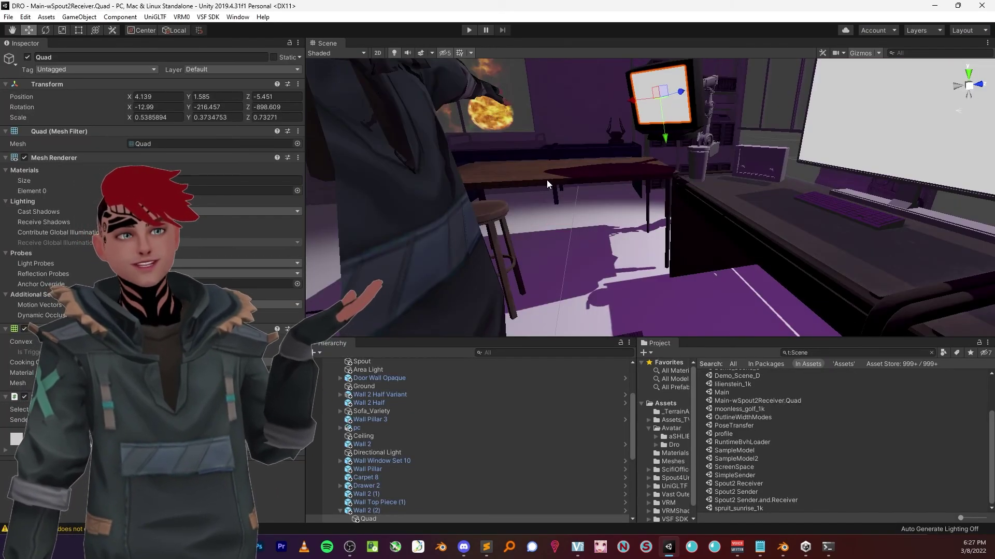
pyautogui.scroll(-8, 559, 171)
pyautogui.scroll(2, 579, 158)
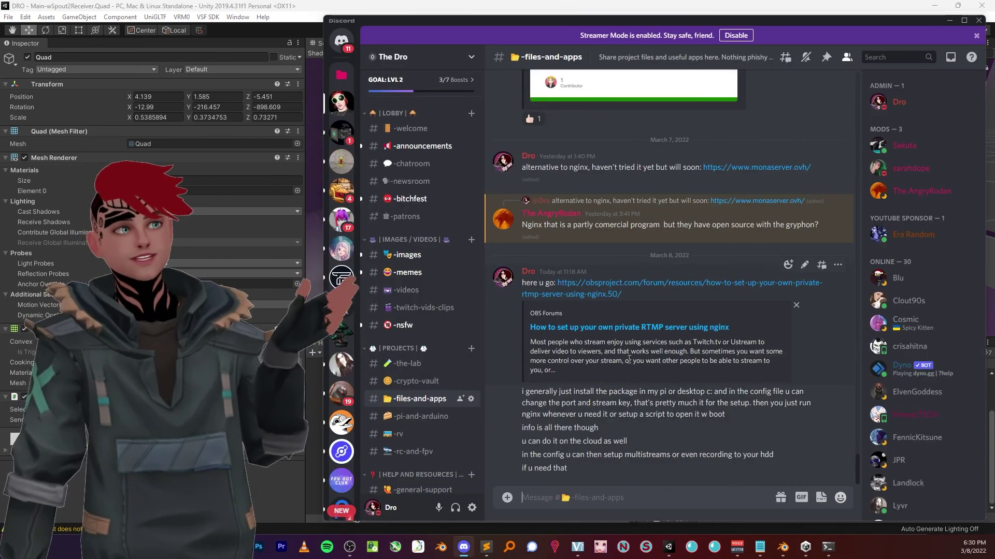
pyautogui.scroll(10, 628, 359)
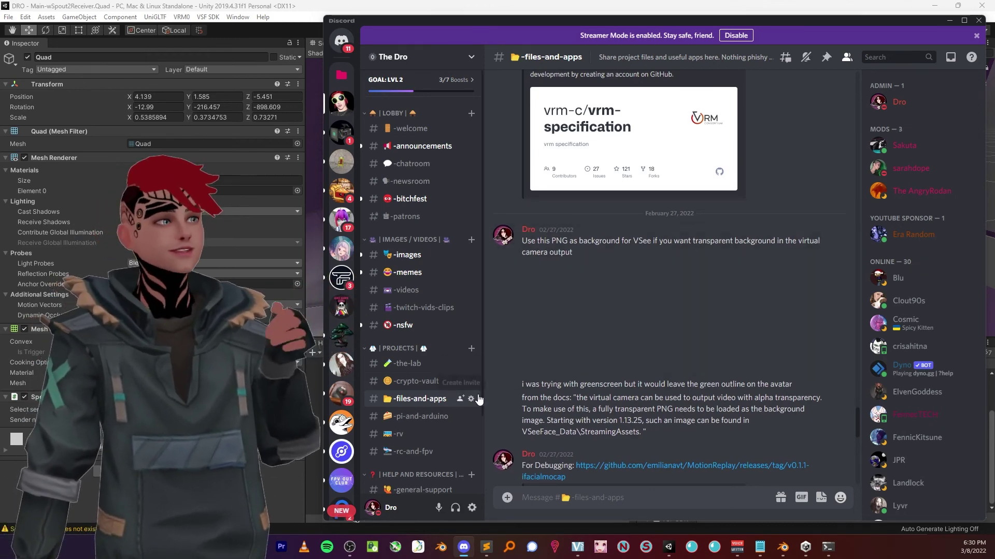
# - Scroll up the Discord chat, then return to the K:\Plugins\Unity package folder
pyautogui.scroll(15, 607, 344)
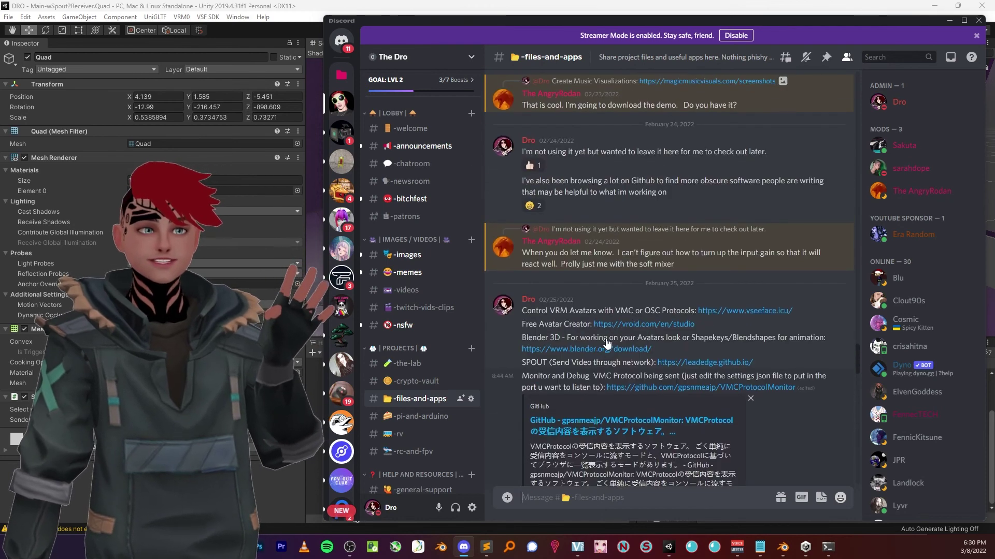
pyautogui.hotkey('alt', 'Tab')
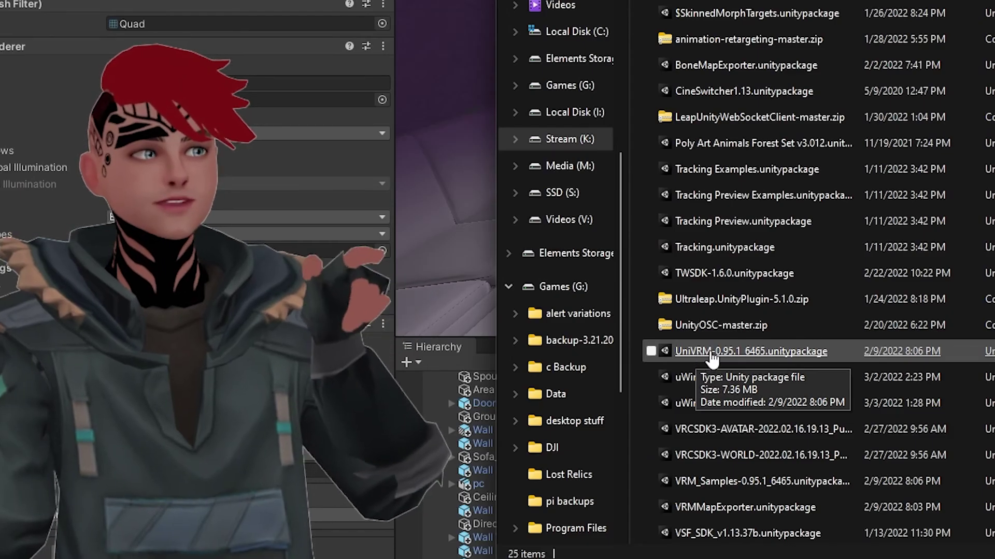
# - Open UniVRM-0.95.1_6465.unitypackage, dismiss 'Nothing to import!', and view the VRMShaders folder
pyautogui.click(508, 253)
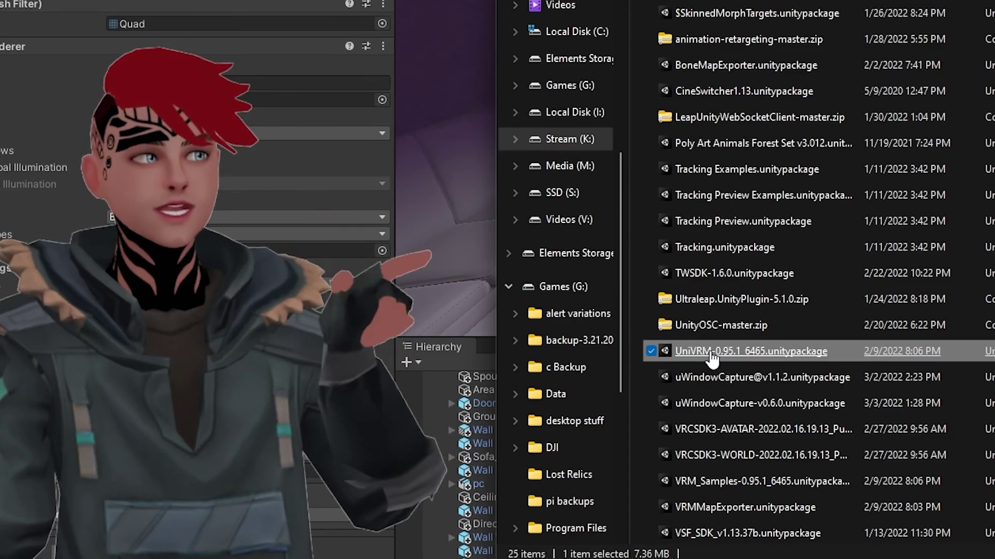
pyautogui.doubleClick(711, 353)
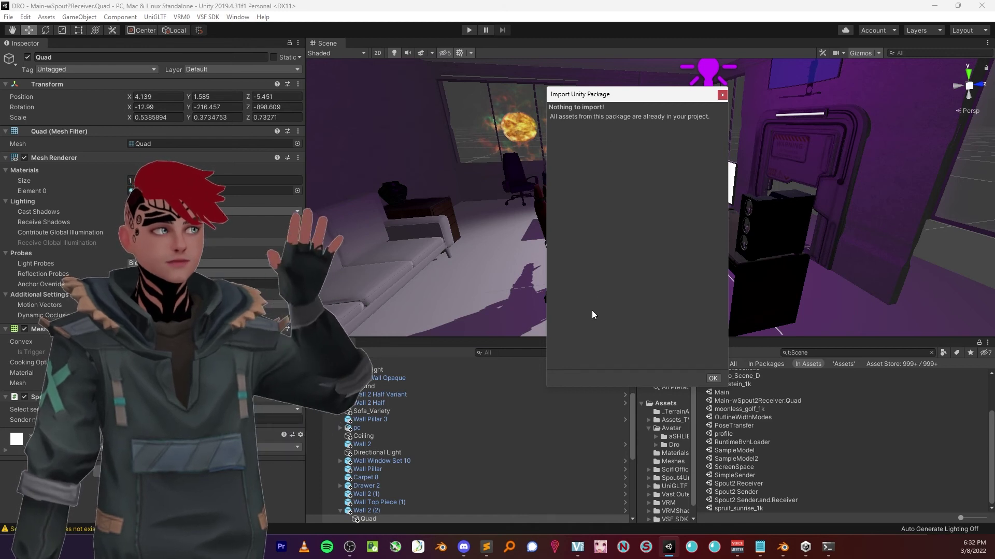
pyautogui.click(712, 379)
pyautogui.click(671, 511)
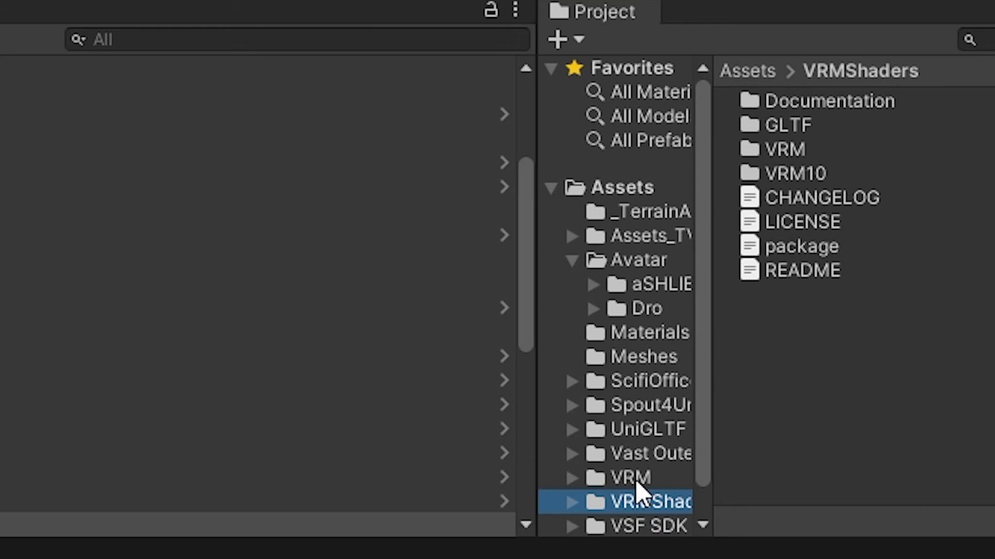
# - Browse the imported VRMShaders and VRM folders in the Project panel
pyautogui.press('Up')
pyautogui.press('Down')
pyautogui.click(654, 484)
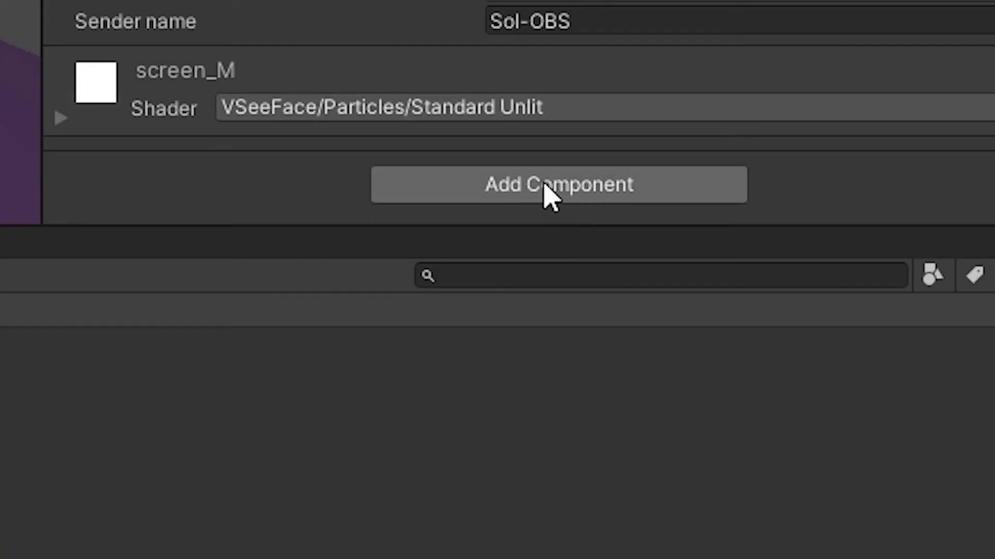
# - Search Add Component for 'spou' Spout components, then close the list without adding any
pyautogui.click(821, 325)
pyautogui.write('spou')
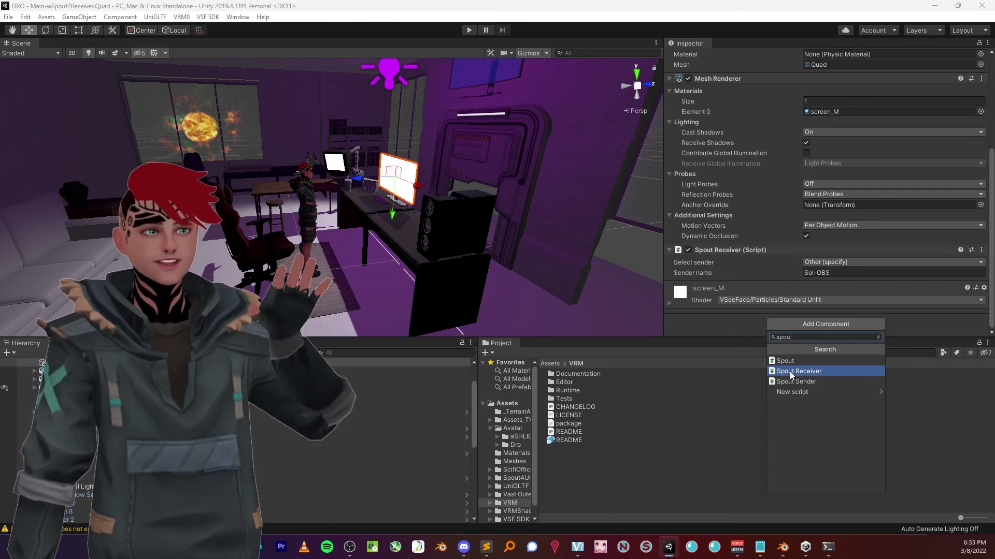
pyautogui.click(709, 316)
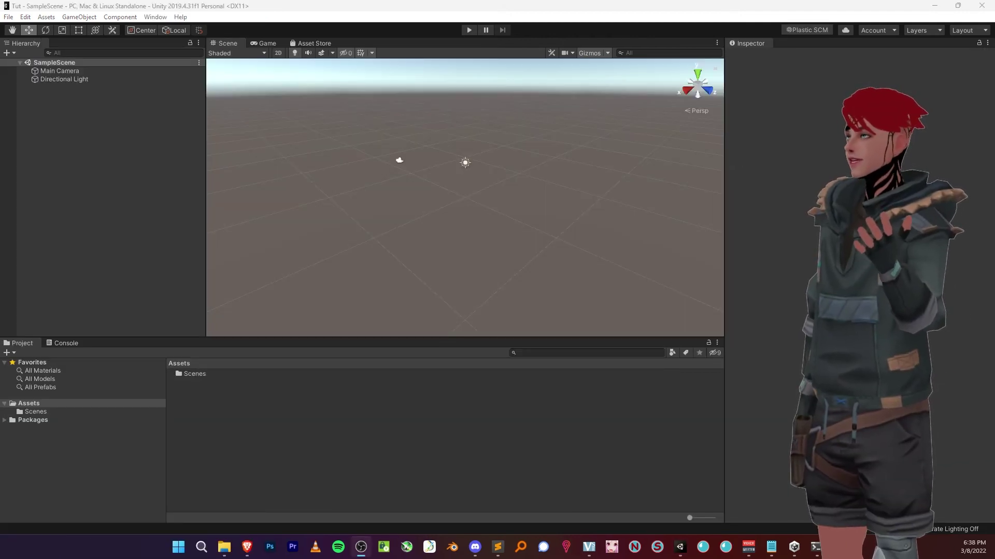
# - Import all files of the UniVRM-0.95.1_6465 package into the Tut project
pyautogui.hotkey('alt', 'Tab')
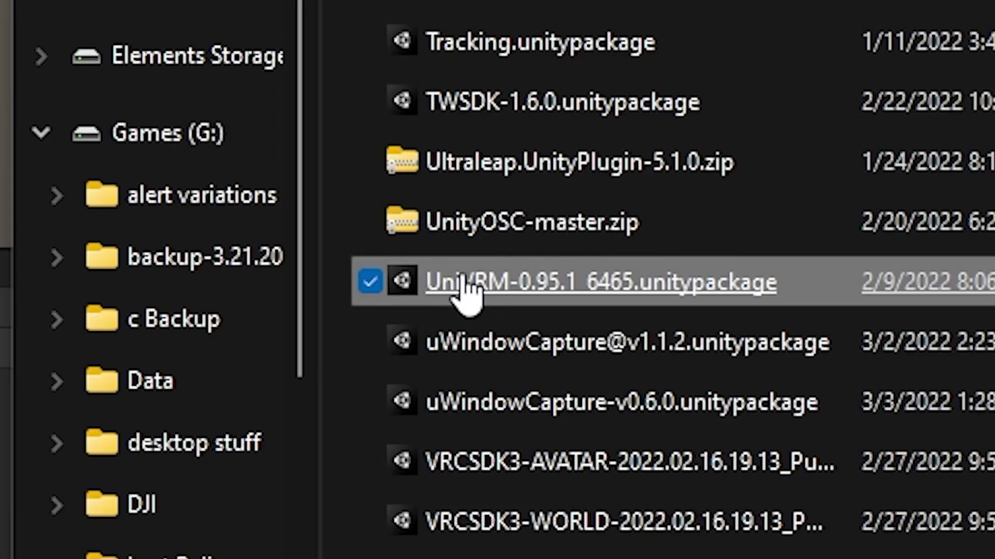
pyautogui.doubleClick(463, 284)
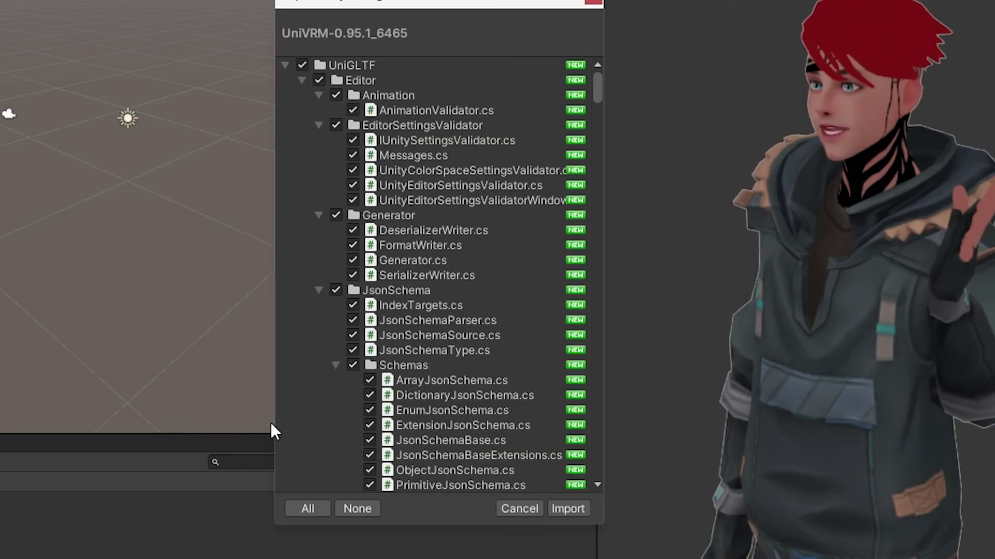
pyautogui.click(564, 509)
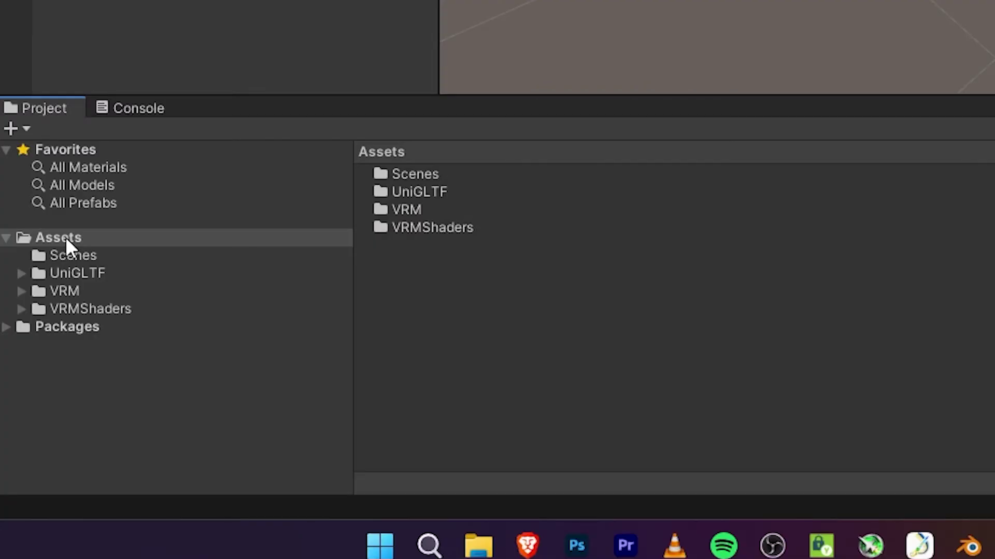
# - Create a new folder named Avatars under Assets
pyautogui.click(65, 238)
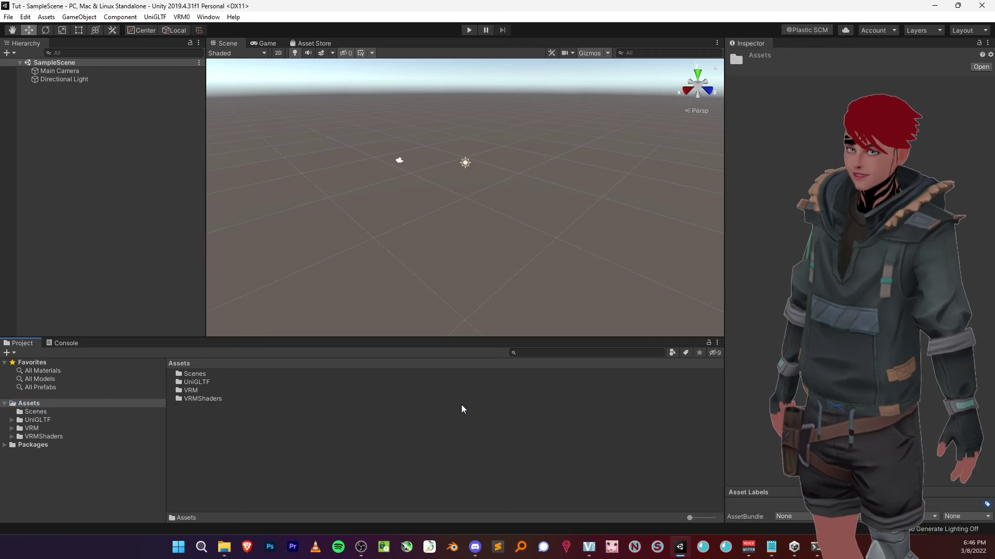
pyautogui.rightClick(461, 405)
pyautogui.moveTo(483, 130)
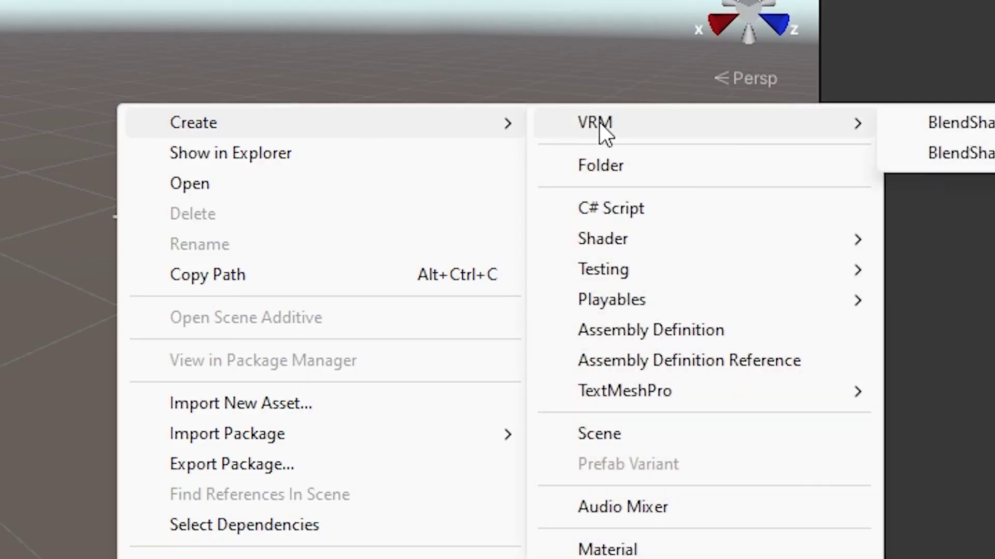
pyautogui.click(659, 171)
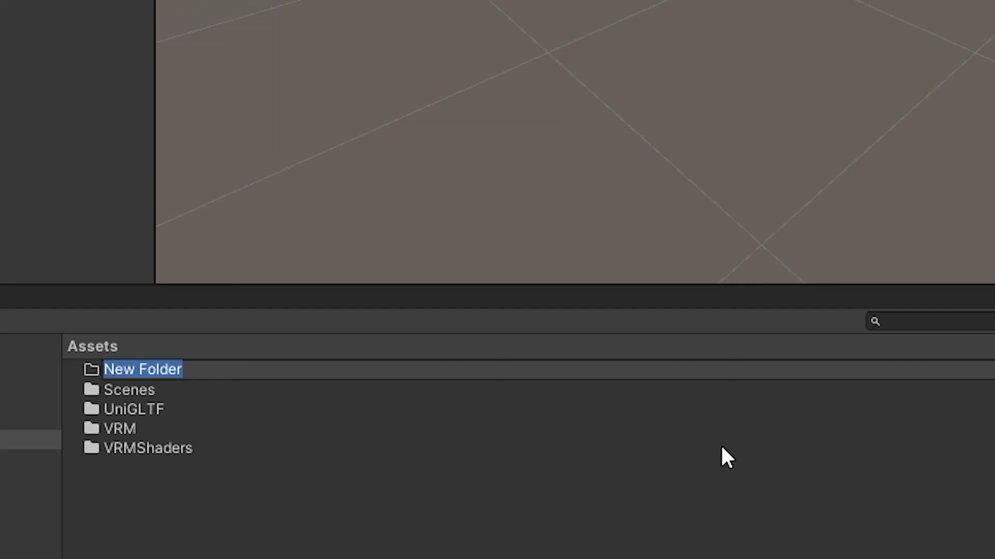
pyautogui.write('Avatars')
pyautogui.click(127, 40)
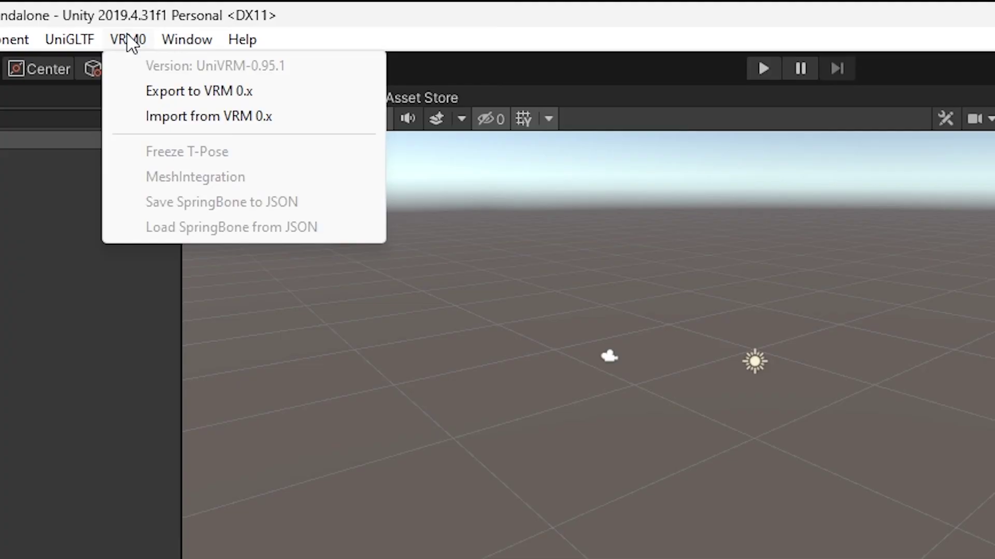
# - Import the tutorial VRM 0.x avatar and place it into the scene
pyautogui.click(209, 116)
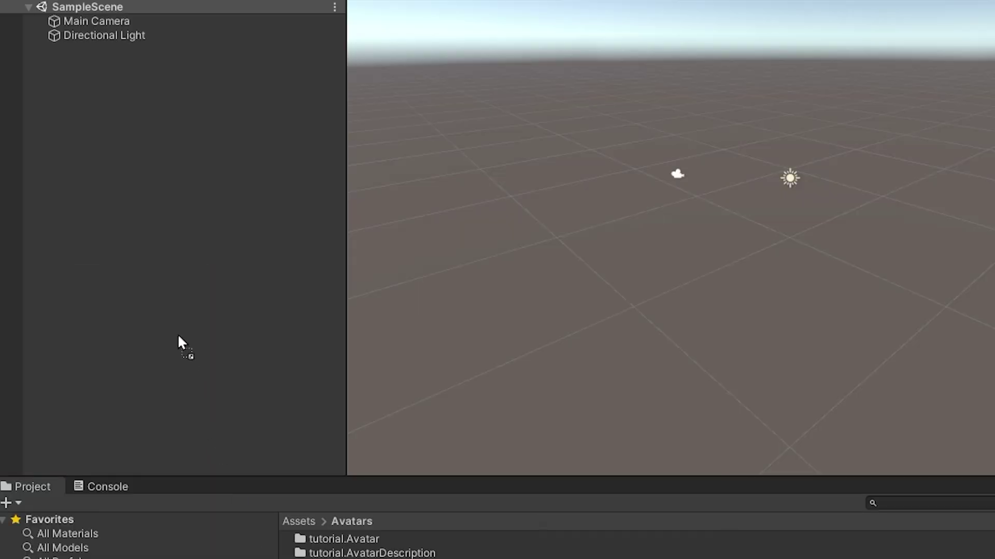
pyautogui.moveTo(125, 137); pyautogui.dragTo(125, 138)
pyautogui.scroll(3, 760, 229)
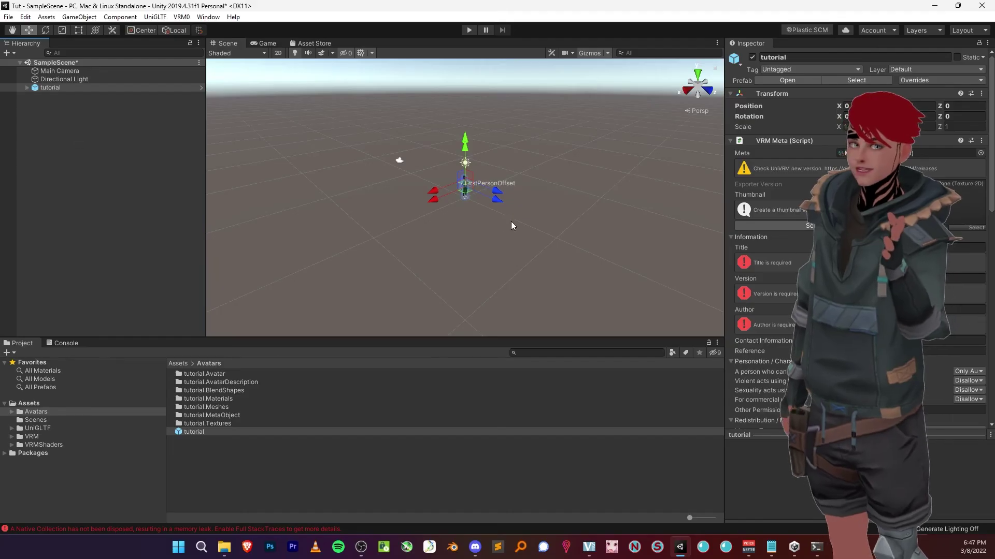
pyautogui.scroll(5, 453, 193)
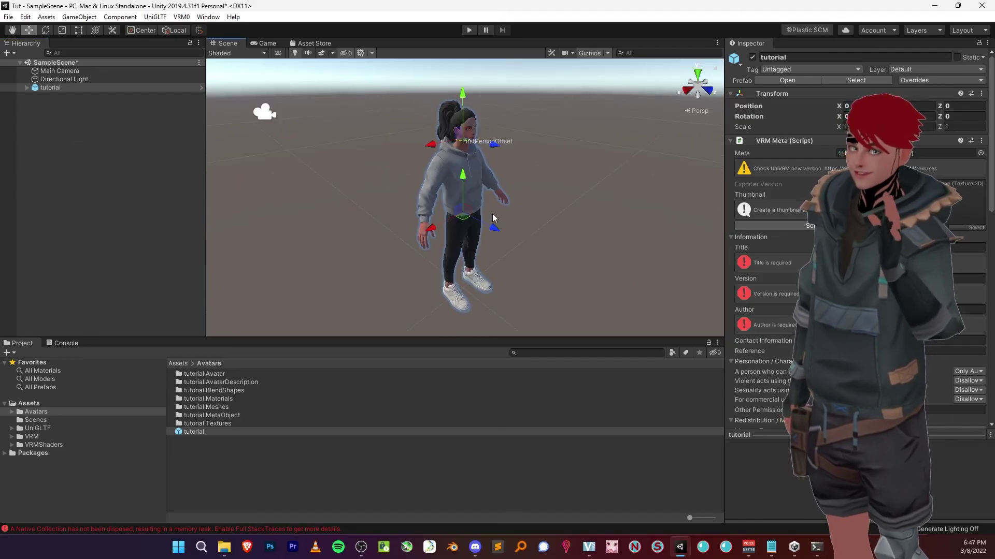
pyautogui.scroll(-2, 490, 211)
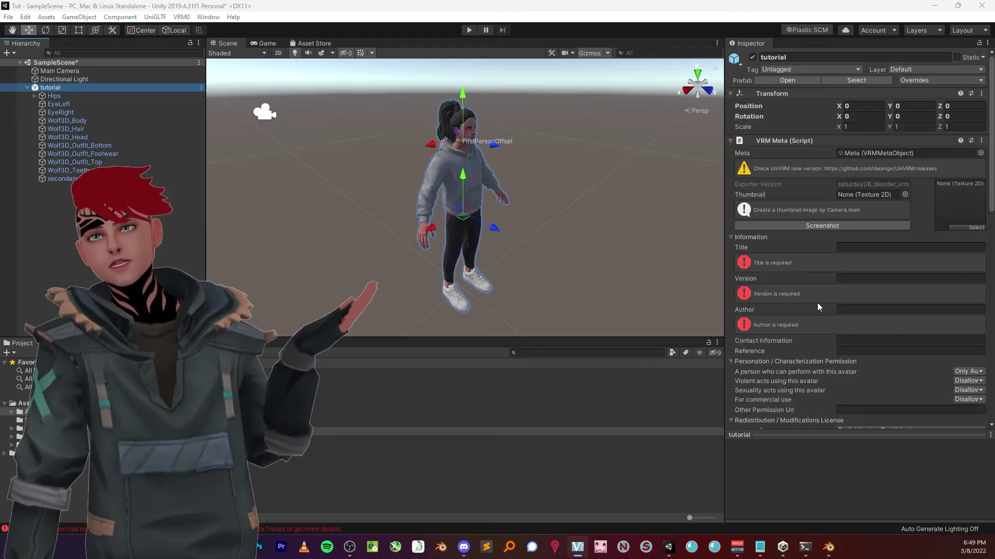
pyautogui.scroll(-5, 817, 302)
pyautogui.scroll(-2, 815, 294)
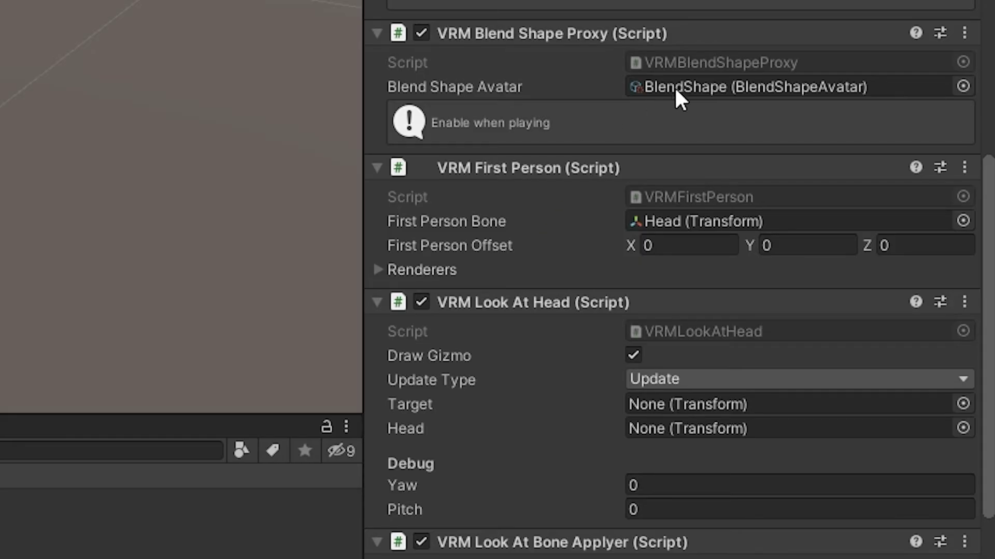
# - Open the avatar's BlendShape asset and select its A clip before switching to Blender
pyautogui.click(675, 89)
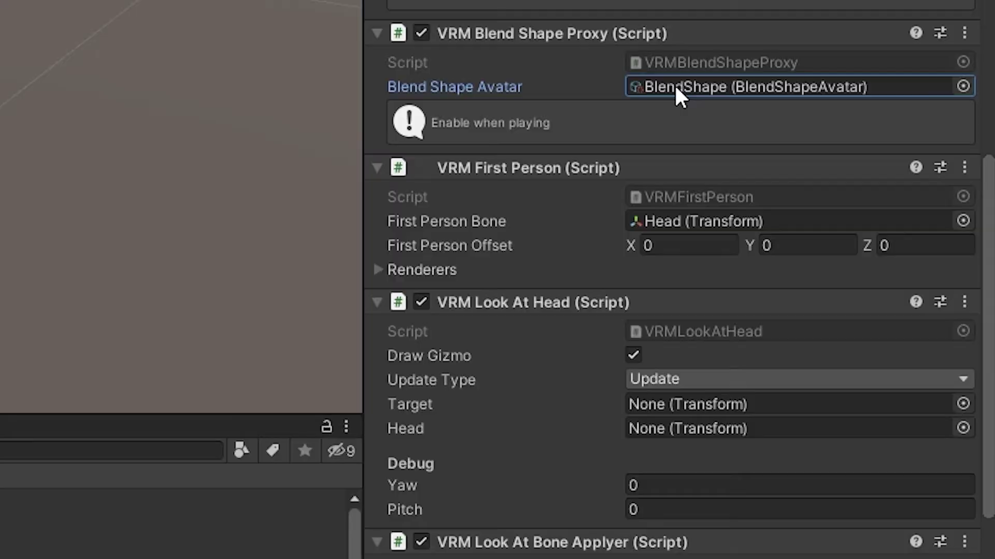
pyautogui.doubleClick(676, 89)
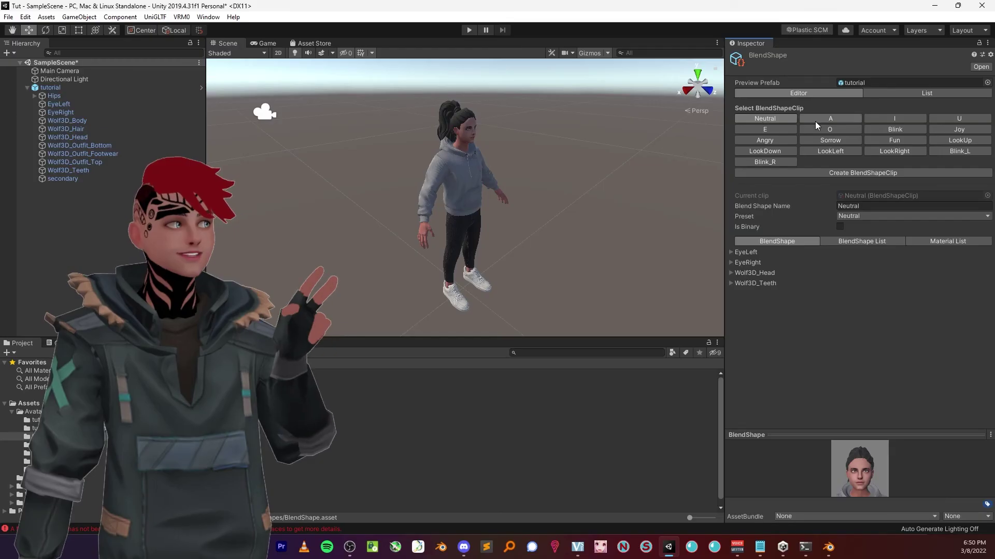
pyautogui.click(440, 77)
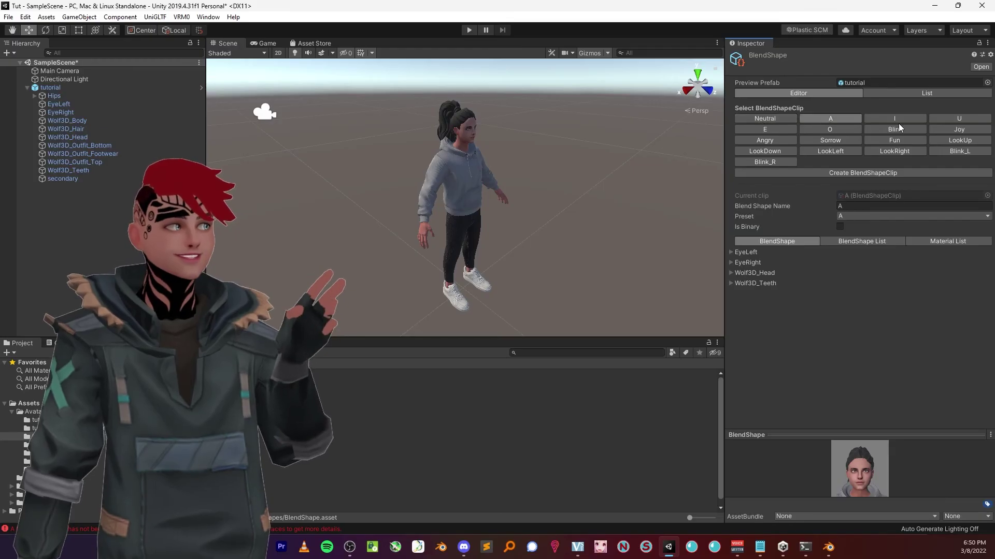
pyautogui.click(829, 547)
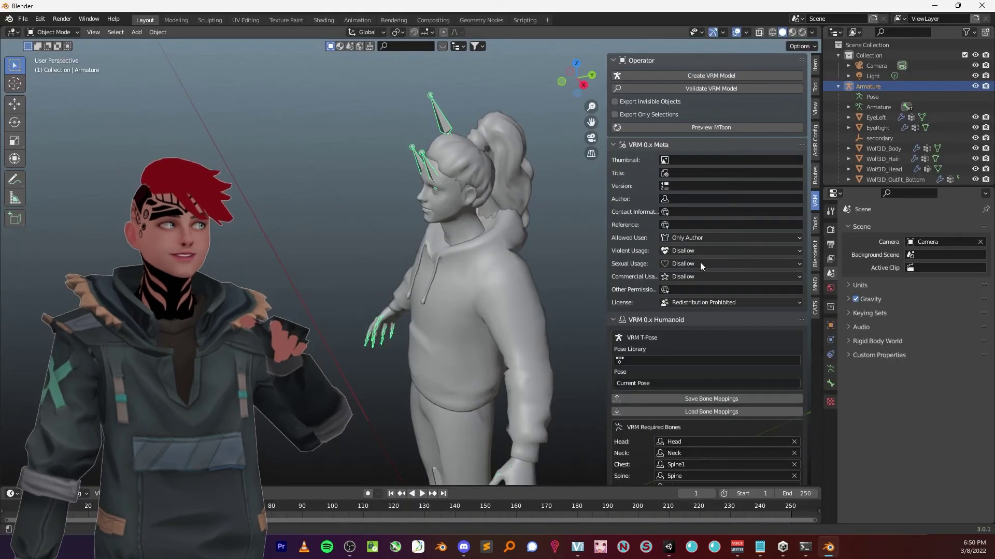
# - Add a blend shape group named A with preset a in the VRM Blend Shape Proxy
pyautogui.moveTo(653, 145); pyautogui.dragTo(658, 159)
pyautogui.click(693, 176)
pyautogui.click(697, 189)
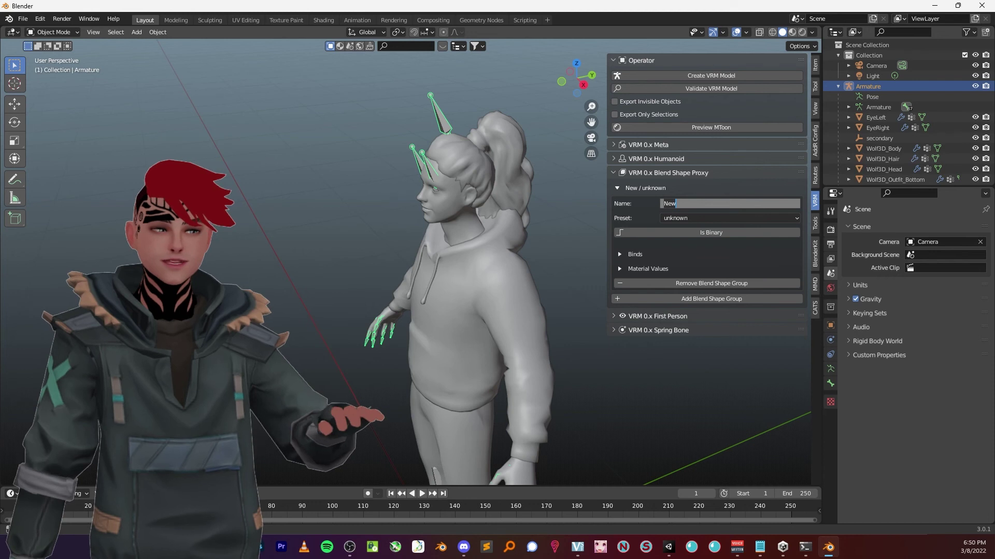
pyautogui.write('A')
pyautogui.click(676, 220)
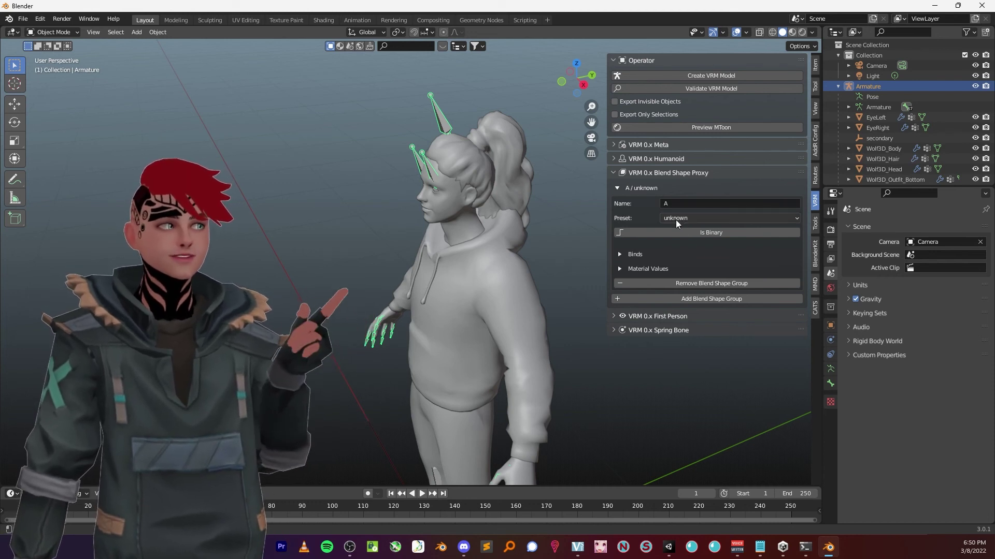
pyautogui.click(673, 219)
pyautogui.click(708, 255)
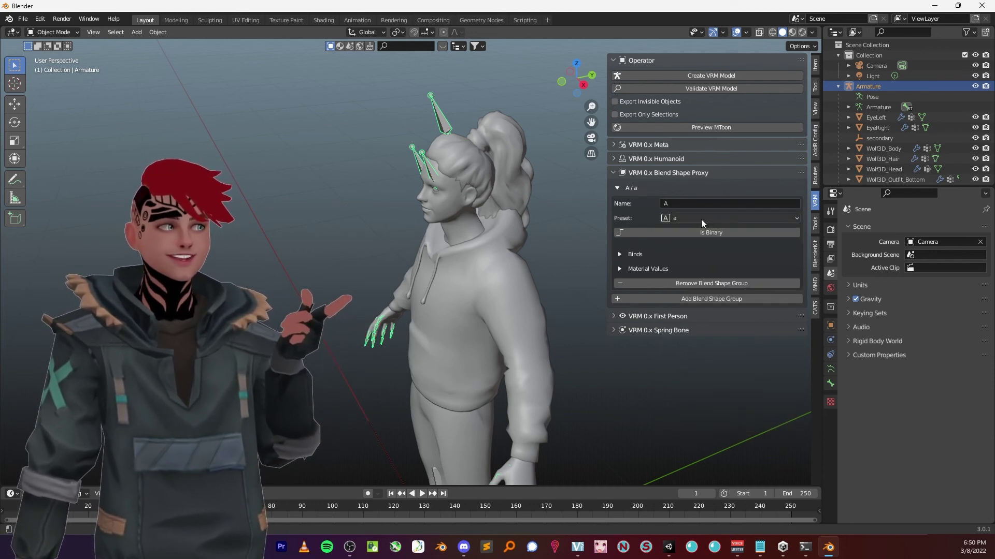
# - Bind group A to Wolf3D_Head's viseme_aa shape key at weight 1.00
pyautogui.click(630, 253)
pyautogui.click(674, 270)
pyautogui.click(700, 272)
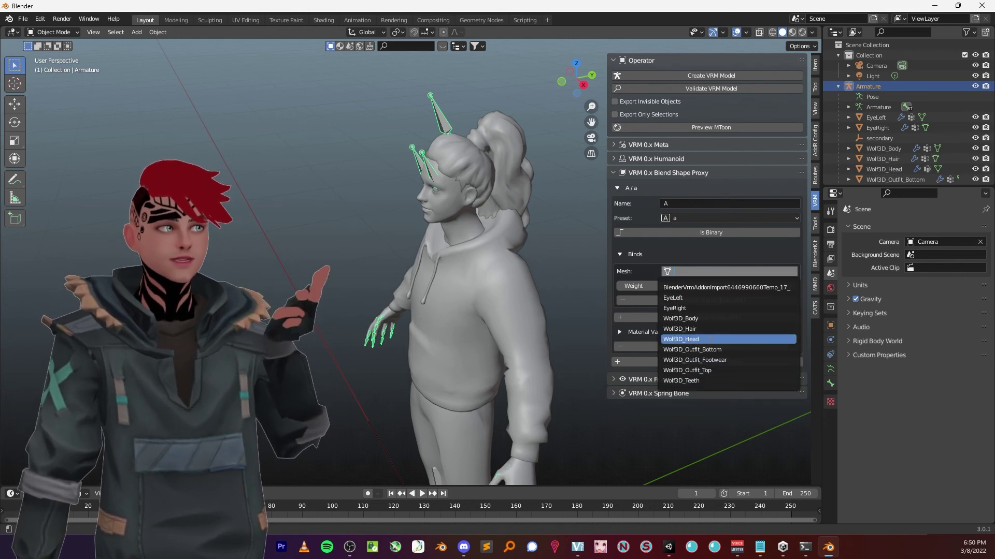
pyautogui.click(681, 340)
pyautogui.click(707, 287)
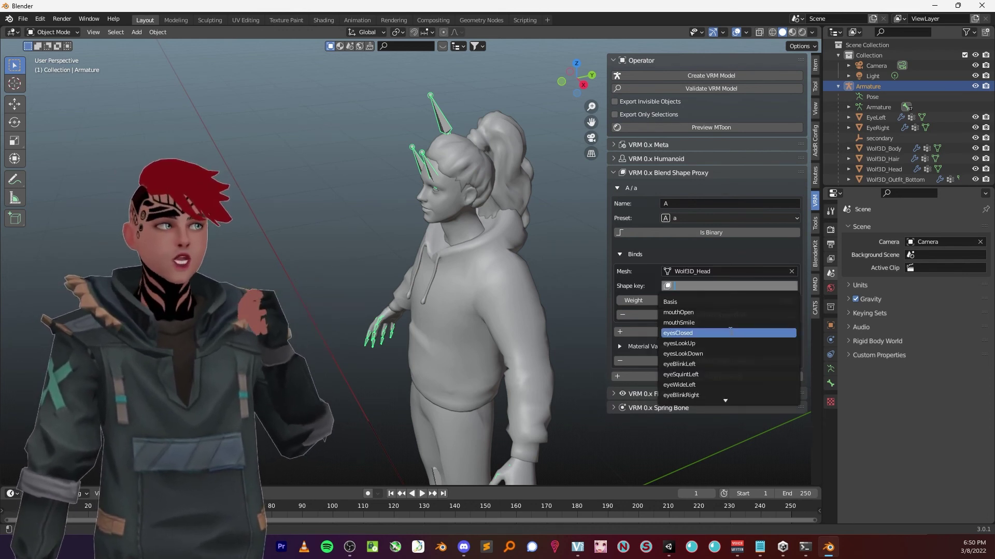
pyautogui.write('aa')
pyautogui.click(715, 342)
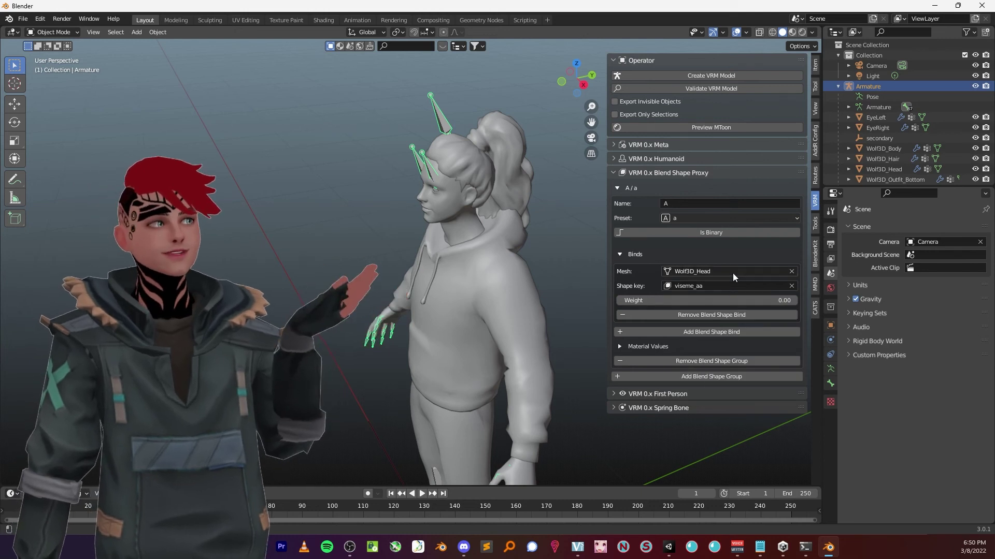
pyautogui.moveTo(705, 302); pyautogui.dragTo(751, 302)
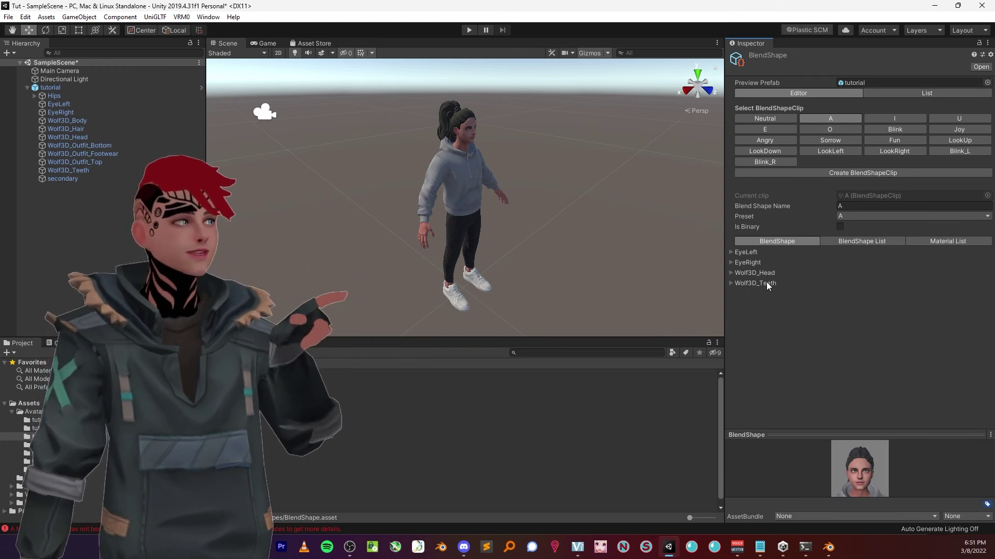
# - Expand Wolf3D_Teeth in clip A and set its viseme_aa slider to 100
pyautogui.click(729, 282)
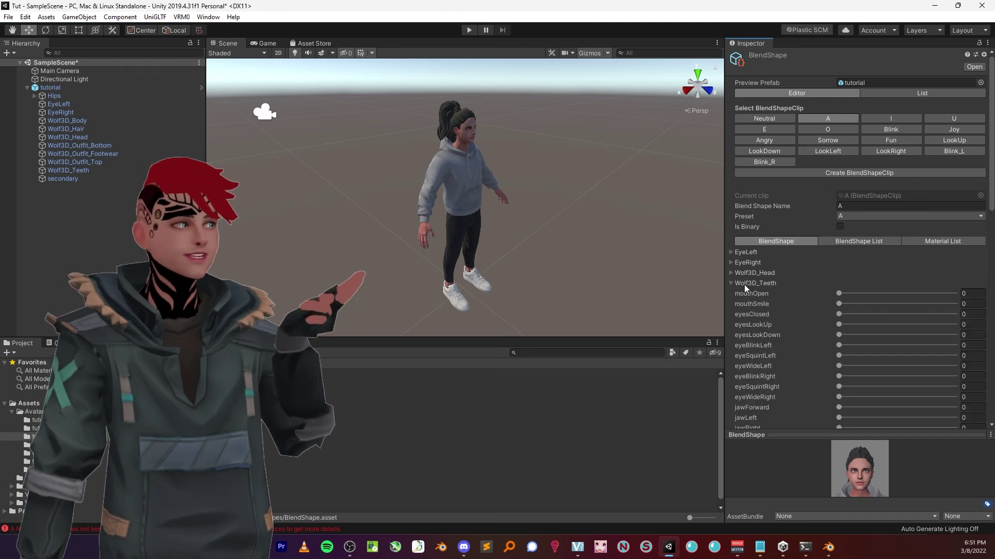
pyautogui.scroll(-15, 761, 306)
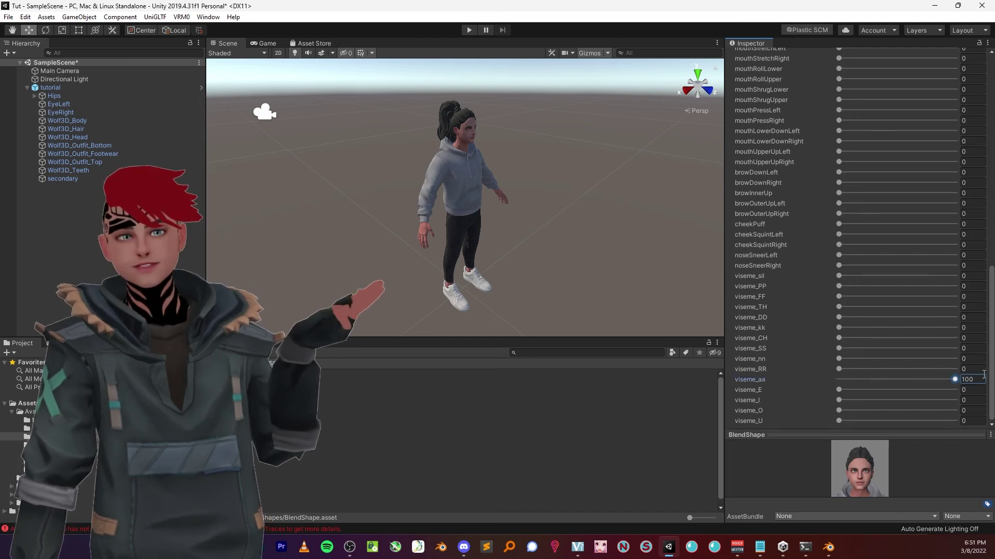
pyautogui.moveTo(838, 379); pyautogui.dragTo(955, 379)
pyautogui.scroll(15, 934, 316)
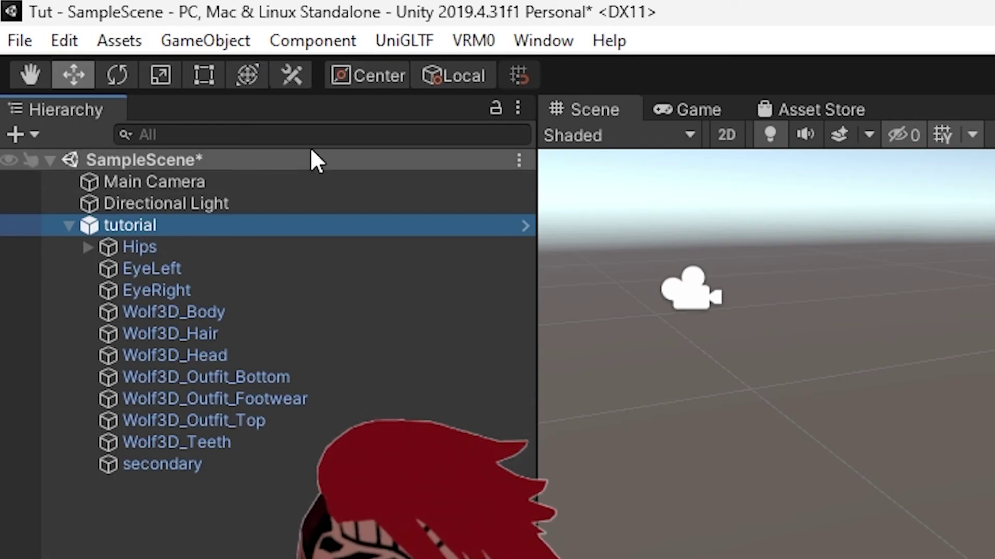
pyautogui.click(181, 16)
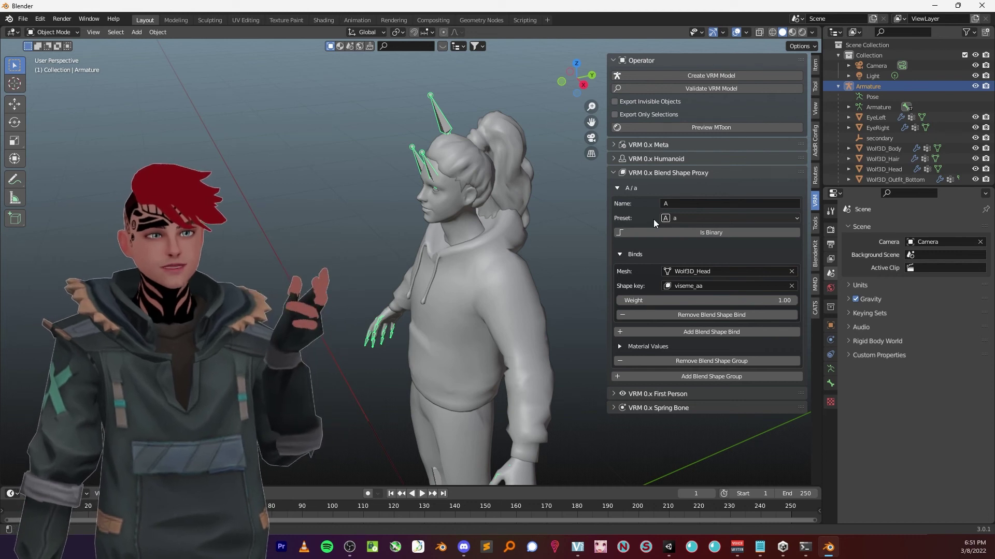
# - Check the Preset choice for blend shape group A in Blender's VRM Blend Shape Proxy panel
pyautogui.click(668, 217)
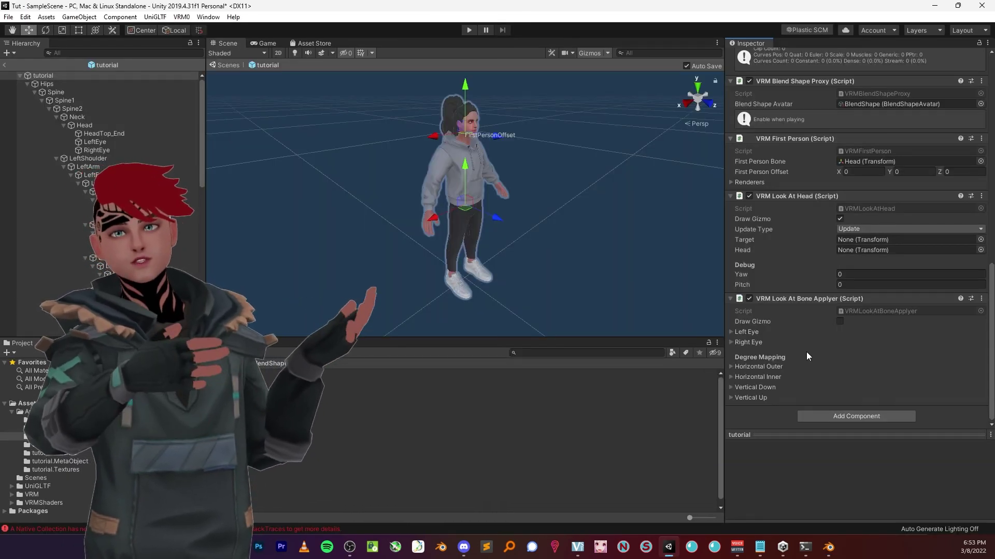
# - Inspect VRM Look At Head's Target and Head settings, cancelling the Head transform picker
pyautogui.click(768, 196)
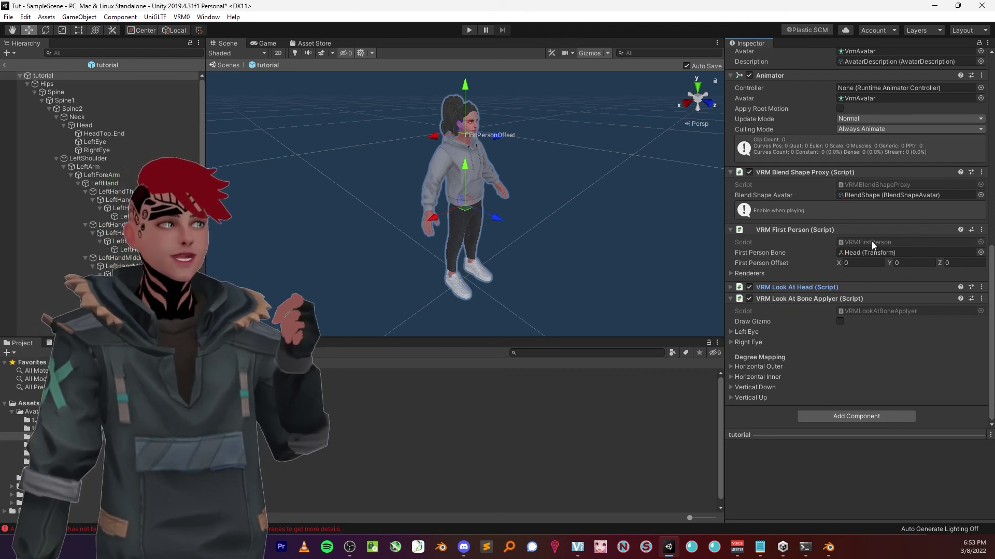
pyautogui.click(766, 288)
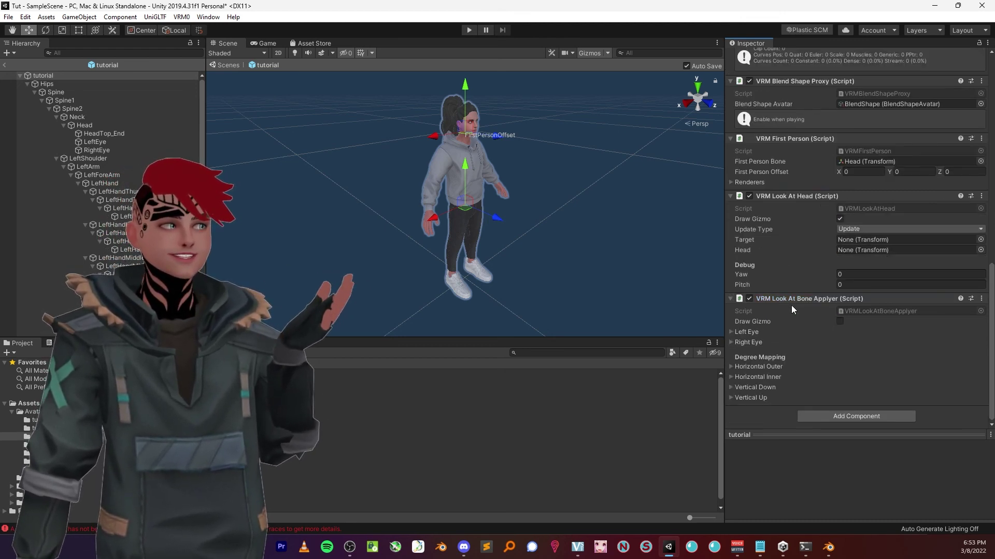
pyautogui.click(968, 240)
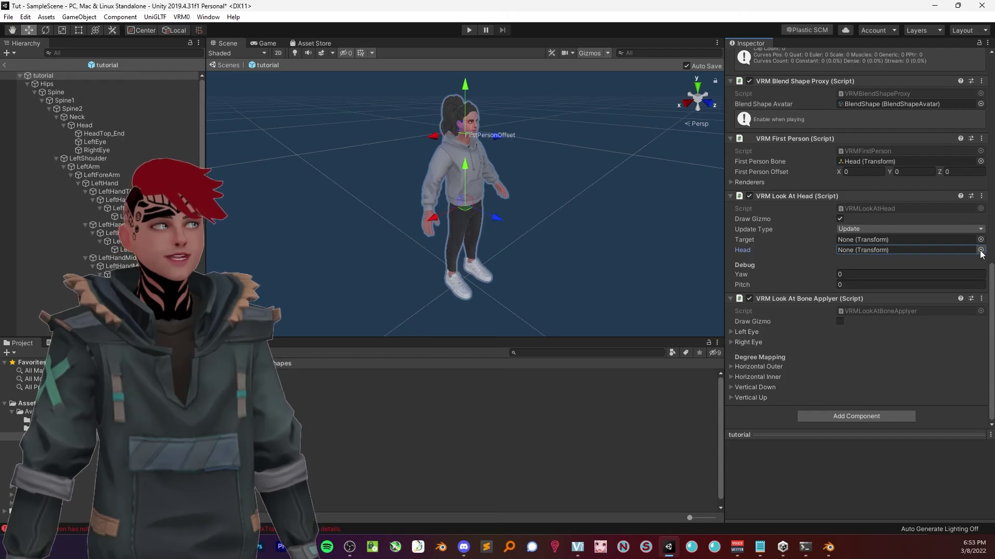
pyautogui.click(960, 164)
pyautogui.press('Escape')
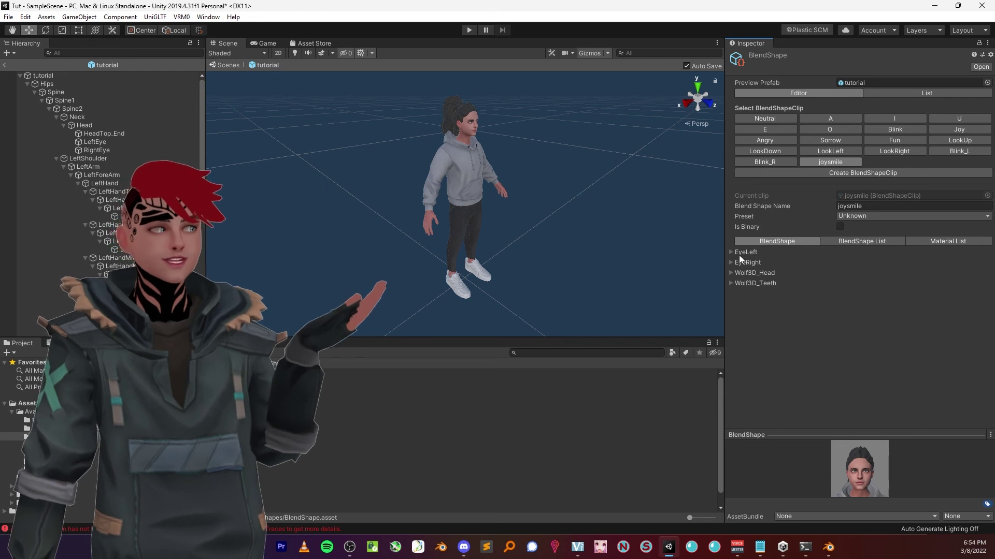
# - Set joysmile's eyesLookUp to 46, trying eyesLookDown and eyesClosed but leaving them at 0
pyautogui.click(731, 284)
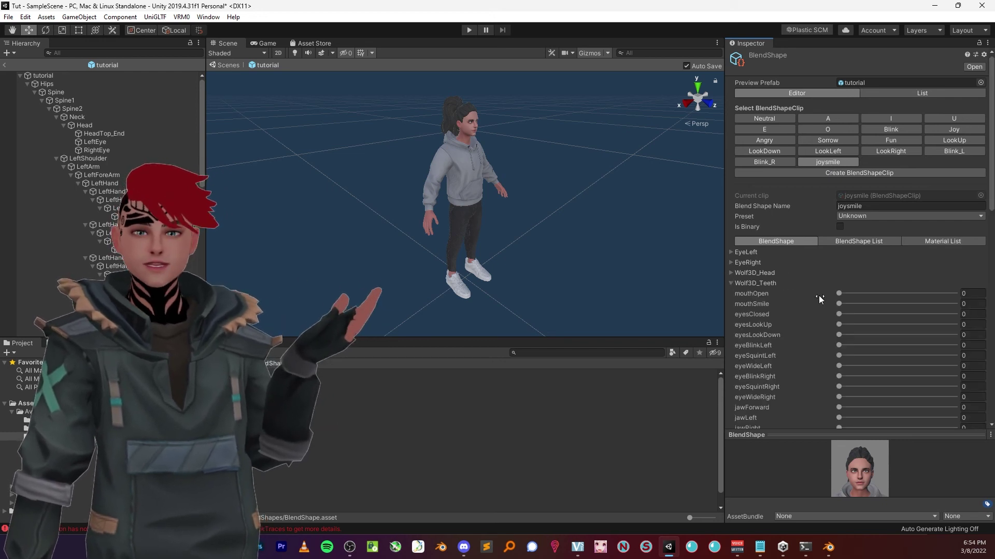
pyautogui.moveTo(839, 325); pyautogui.dragTo(940, 328)
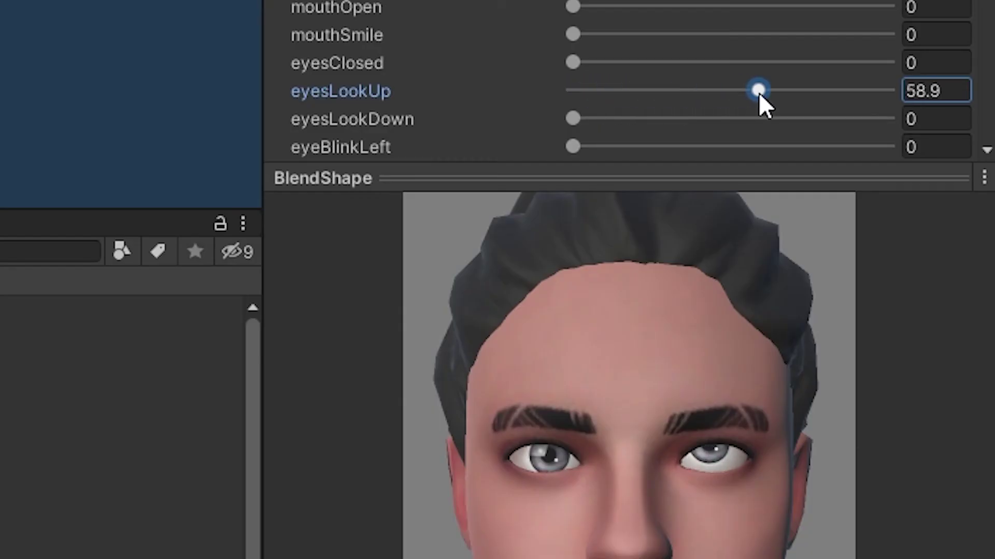
pyautogui.moveTo(811, 91); pyautogui.dragTo(633, 112)
pyautogui.moveTo(715, 91); pyautogui.dragTo(718, 122)
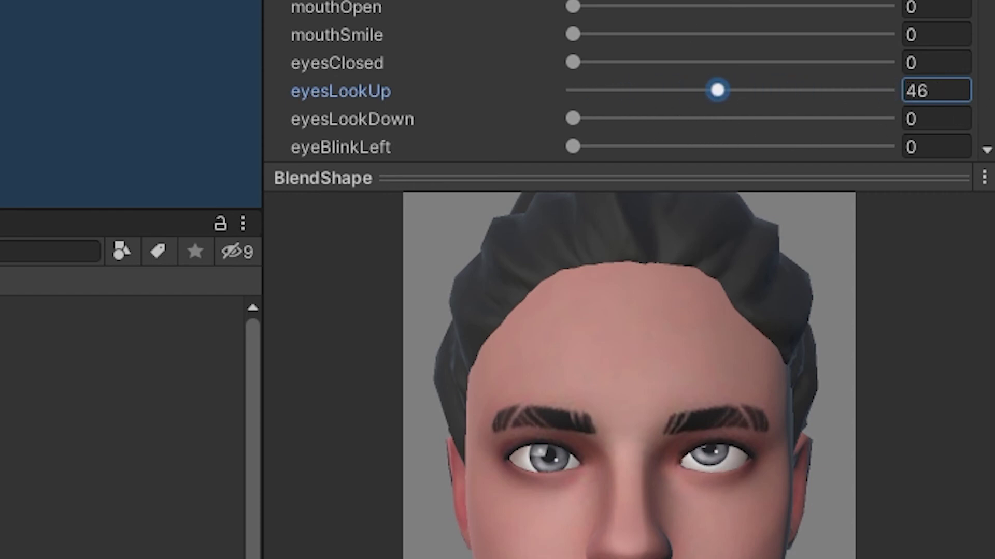
pyautogui.moveTo(570, 118); pyautogui.dragTo(537, 136)
pyautogui.moveTo(570, 62); pyautogui.dragTo(490, 93)
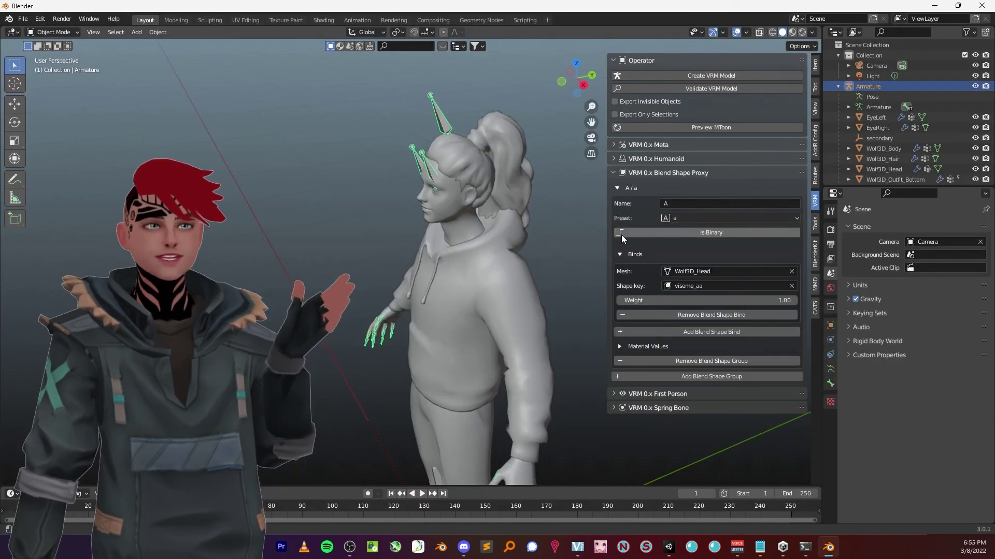
# - Add a second bind to group A: Wolf3D_Head's mouthOpen shape key at weight 1.00
pyautogui.moveTo(460, 283); pyautogui.dragTo(487, 271, button='middle')
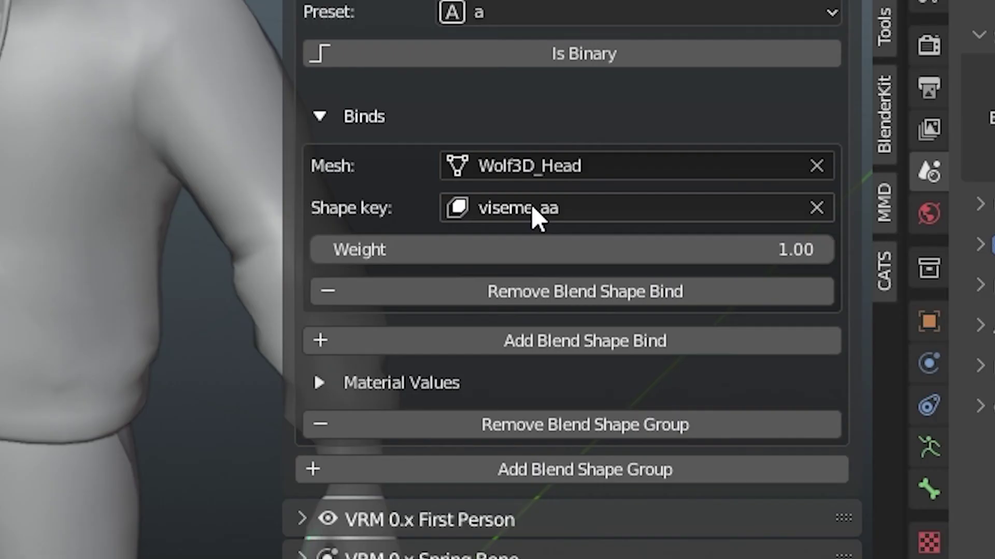
pyautogui.click(462, 342)
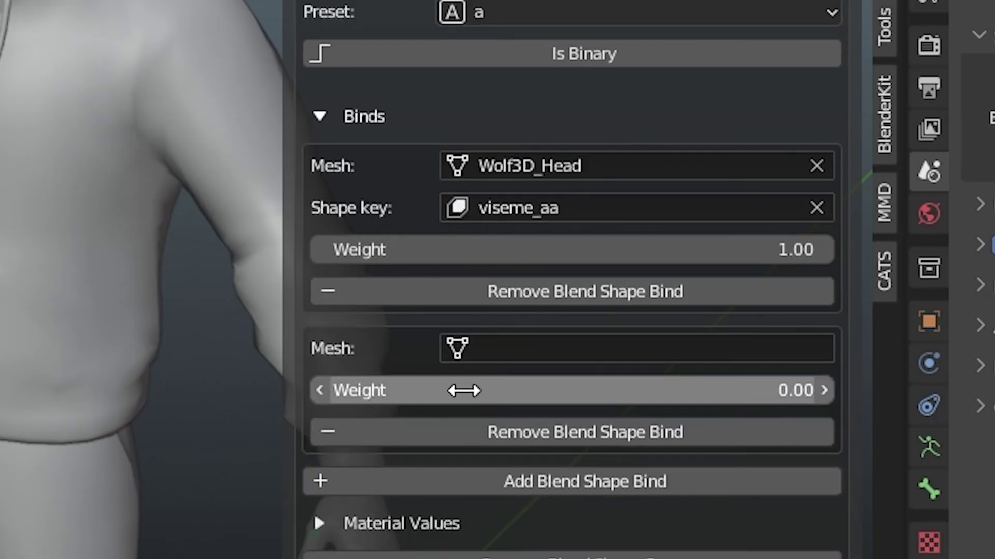
pyautogui.click(634, 390)
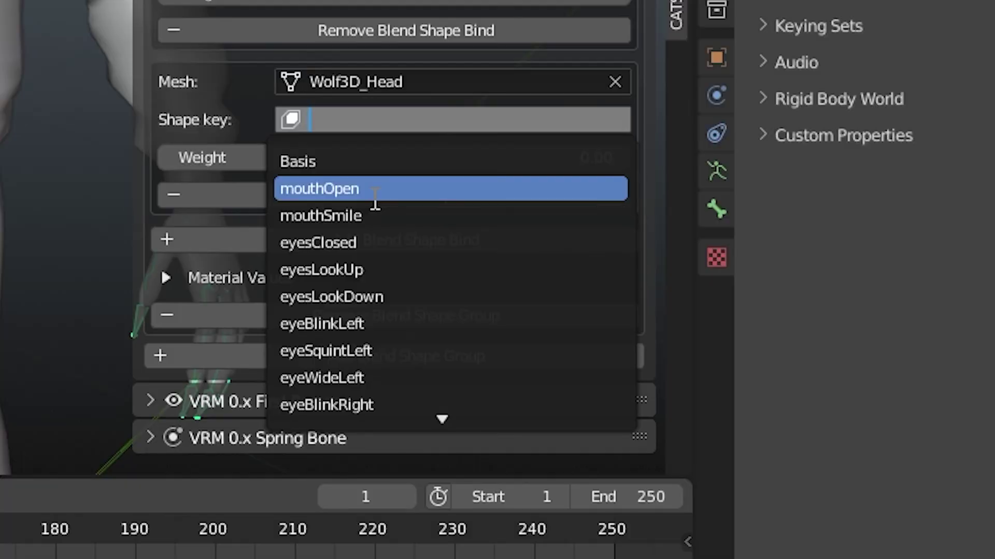
pyautogui.click(375, 200)
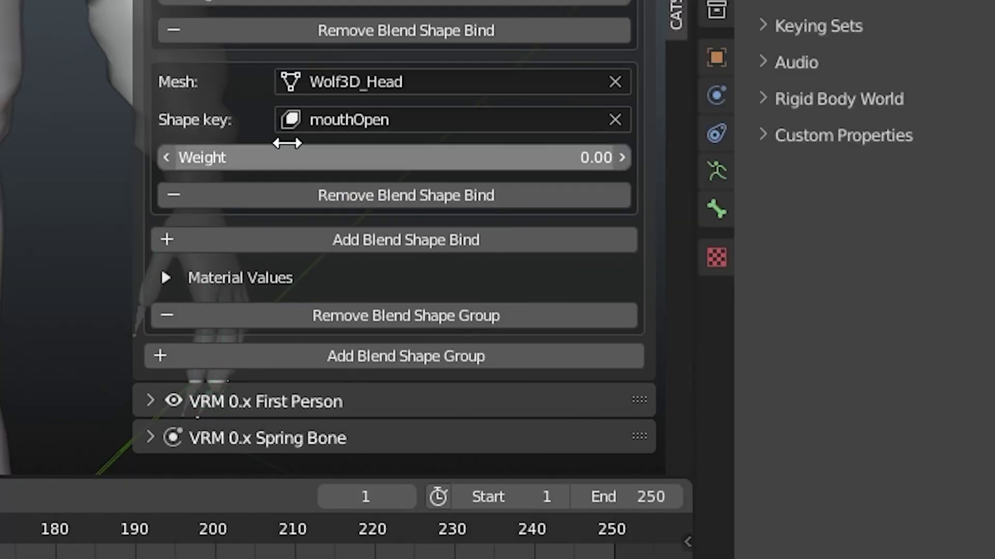
pyautogui.moveTo(271, 155); pyautogui.dragTo(622, 157)
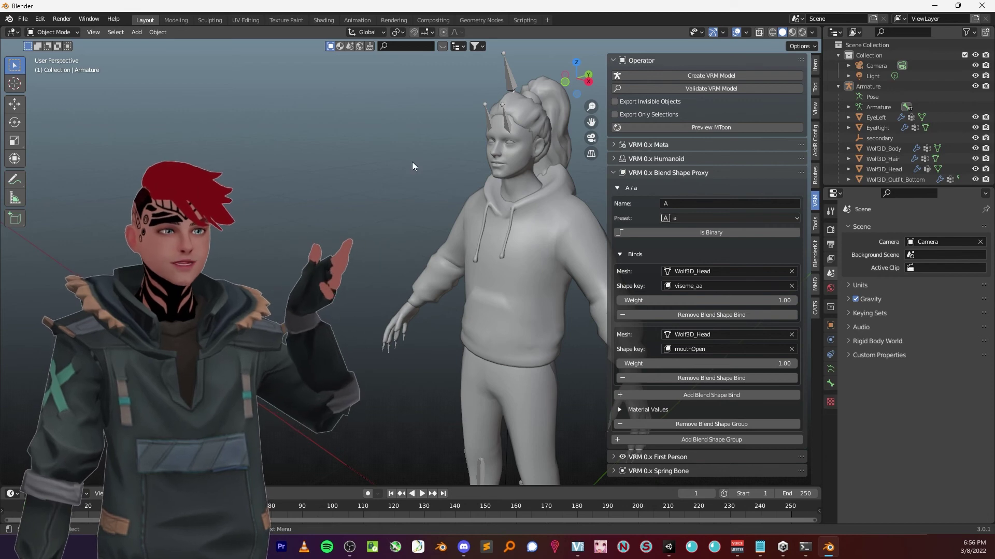
pyautogui.click(669, 548)
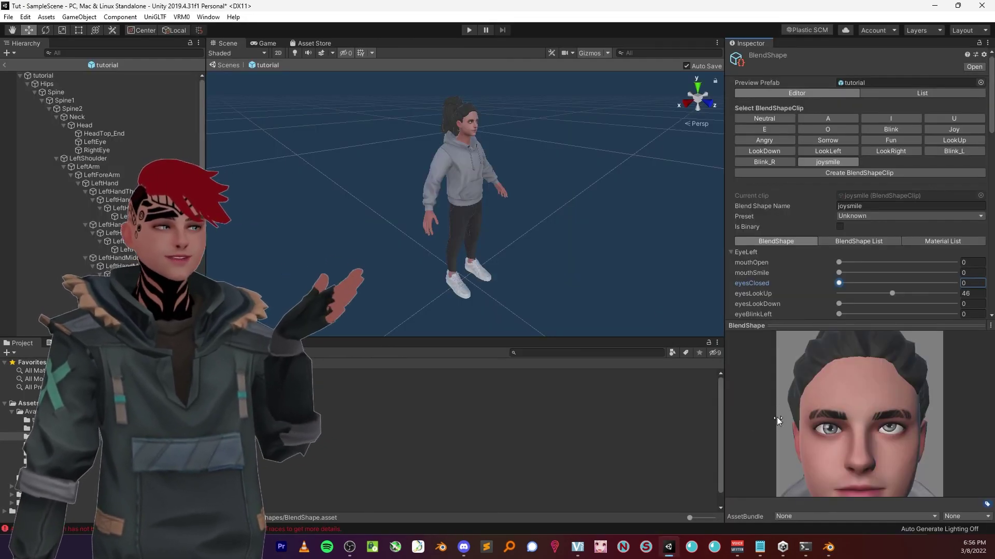